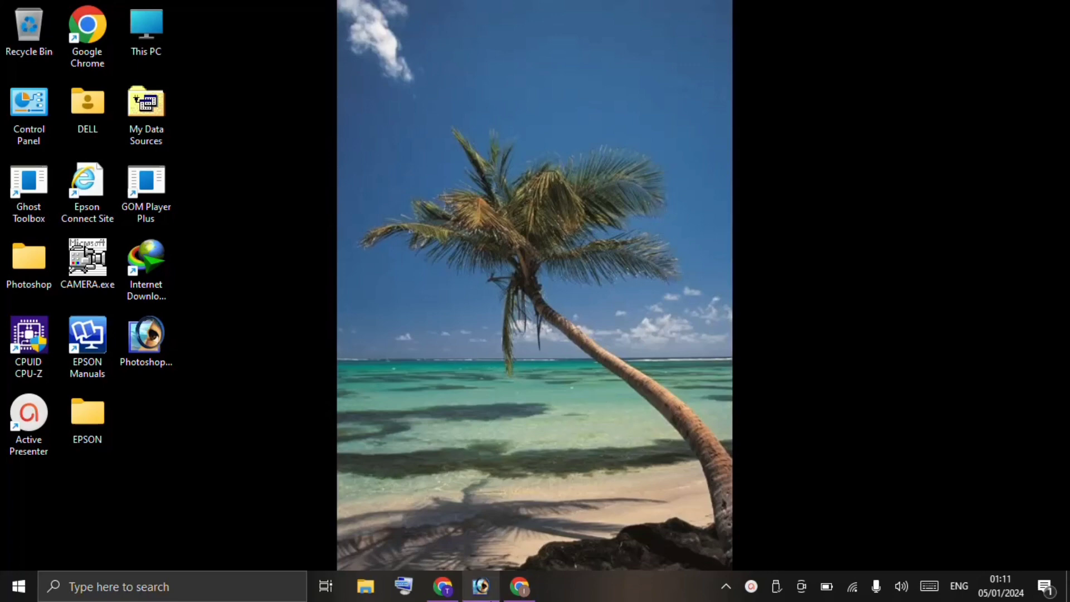
Switch to Adobe Photoshop, open Untitled design.jpg from the background folder and maximize its document window
{"action": "mouse_move", "coordinate": [479, 593]}
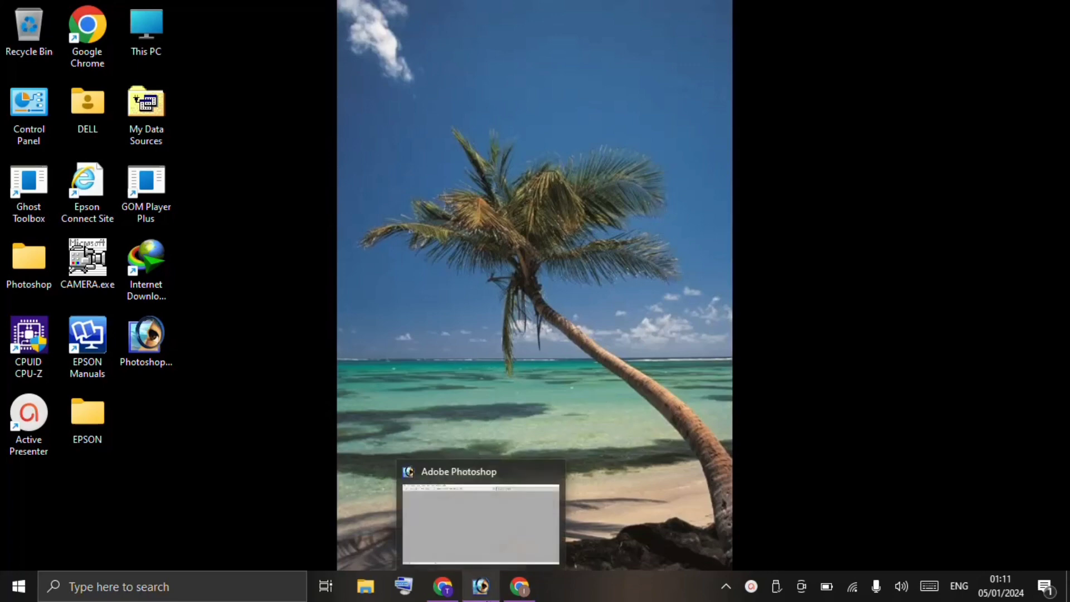
{"action": "left_click", "coordinate": [479, 594]}
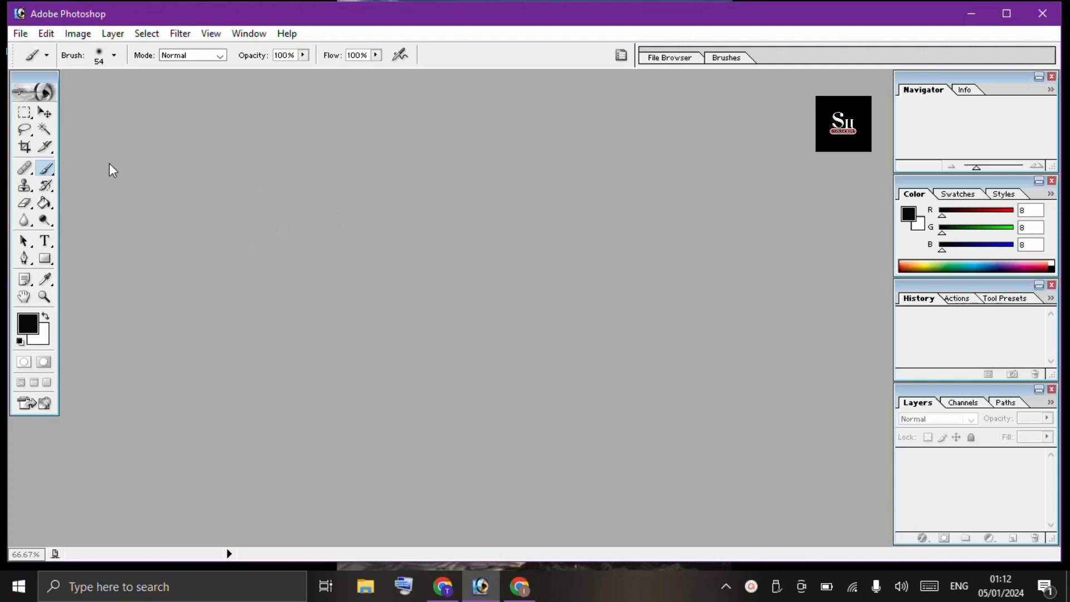
{"action": "left_click", "coordinate": [20, 36]}
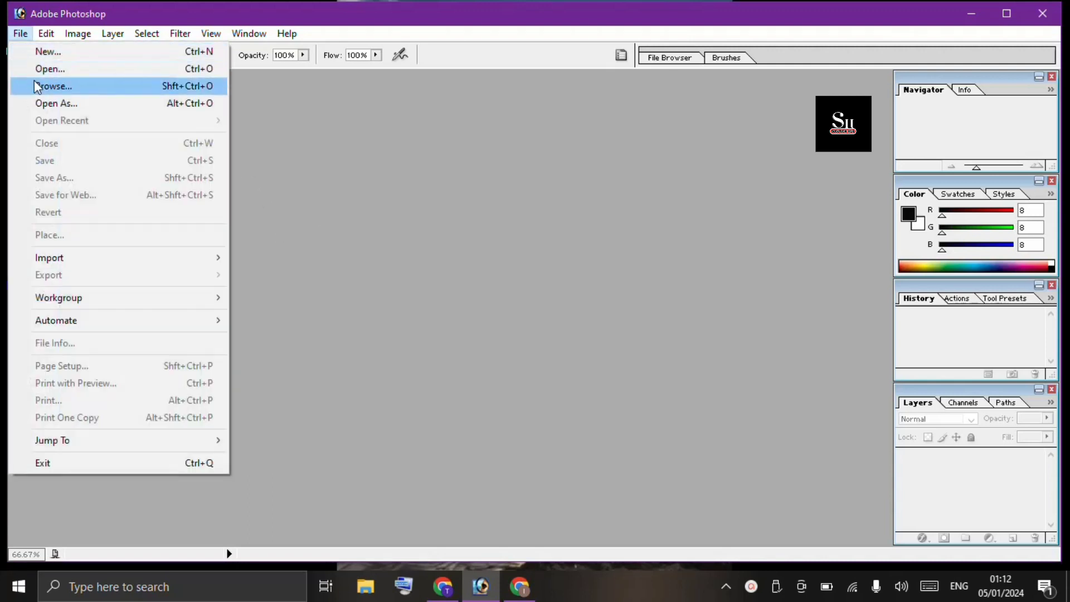
{"action": "left_click", "coordinate": [38, 70]}
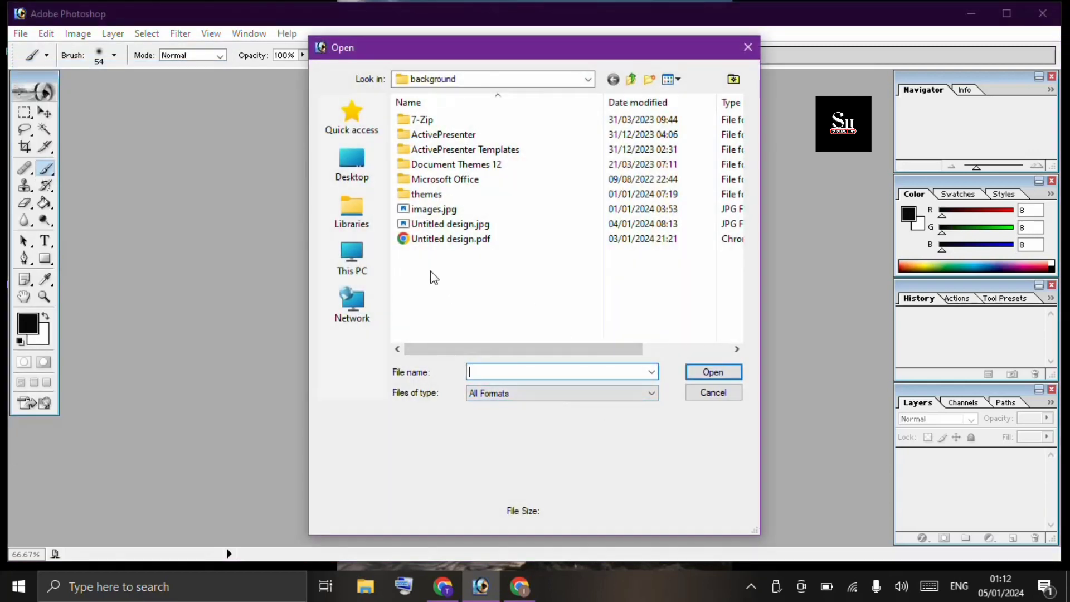
{"action": "double_click", "coordinate": [415, 224]}
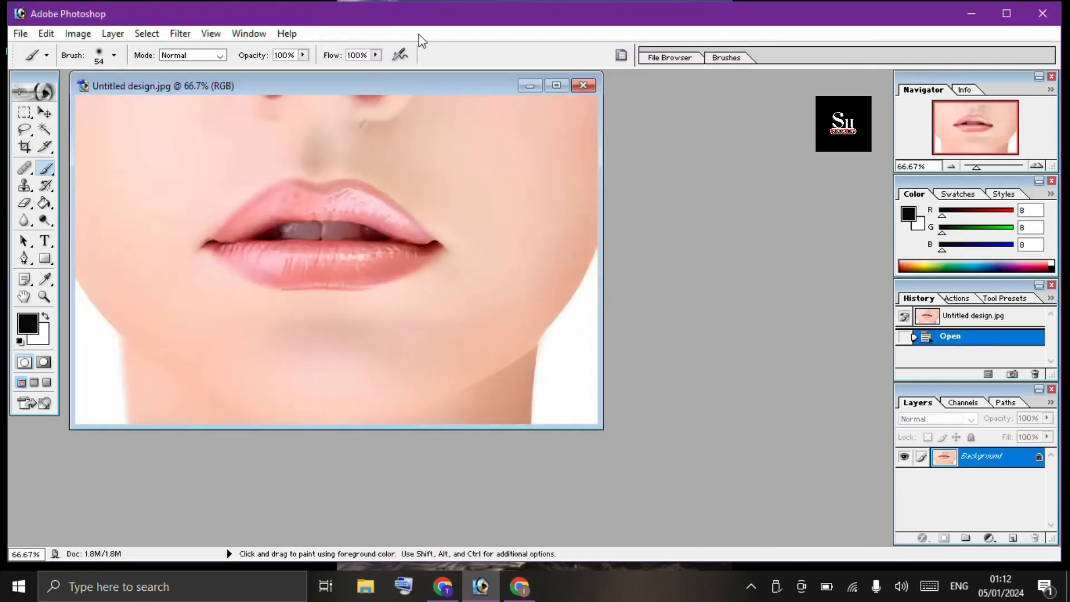
{"action": "left_click", "coordinate": [556, 84]}
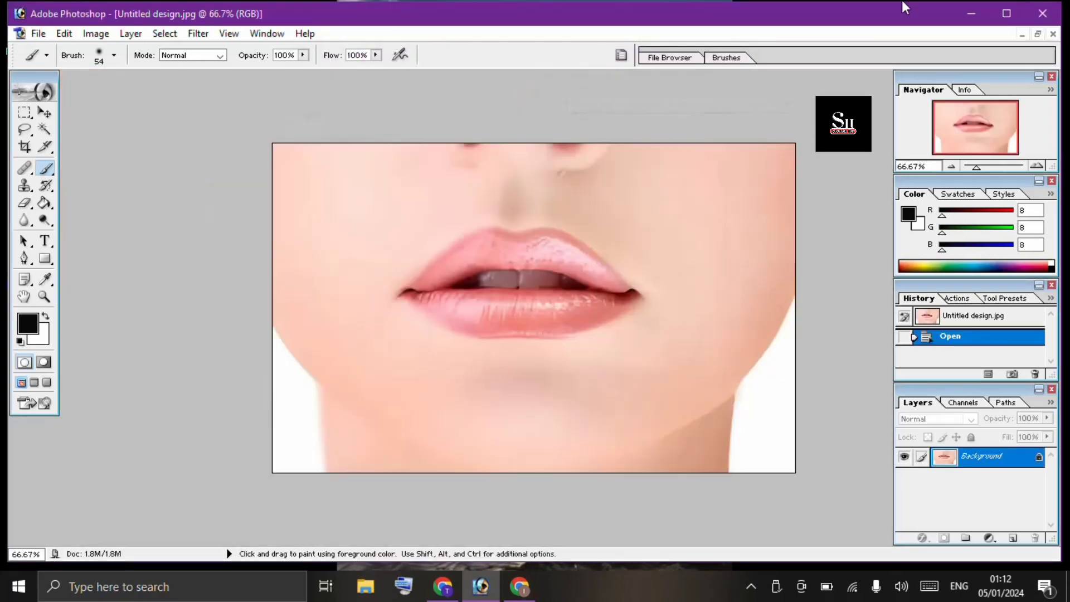
Enter Quick Mask mode on the lips photo and activate the Brush tool, checking its brush size settings
{"action": "left_click", "coordinate": [1035, 166]}
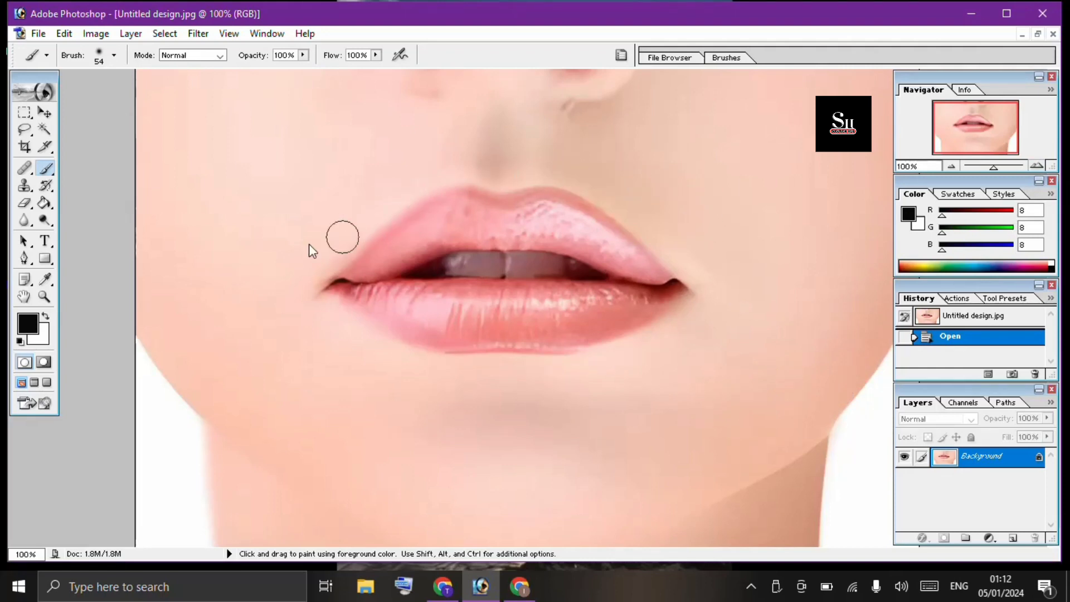
{"action": "left_click", "coordinate": [45, 113]}
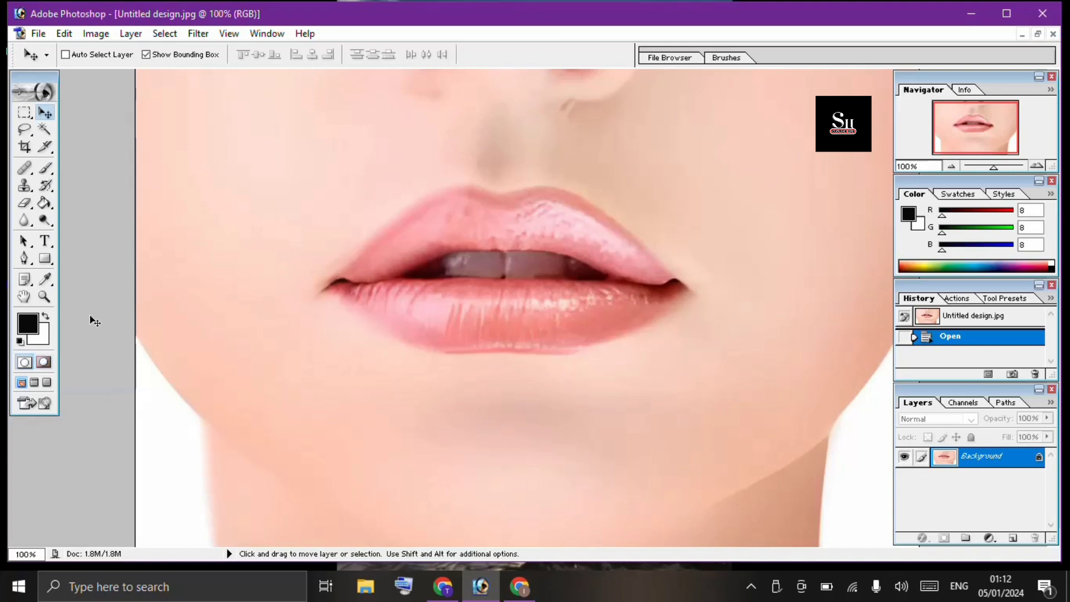
{"action": "key", "text": "q"}
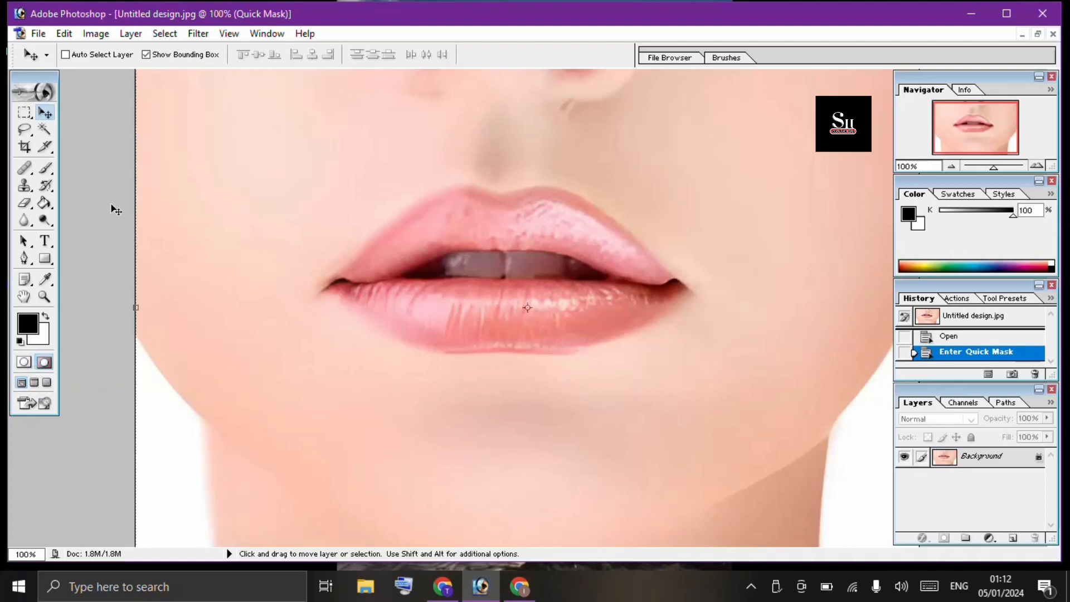
{"action": "left_click", "coordinate": [46, 170]}
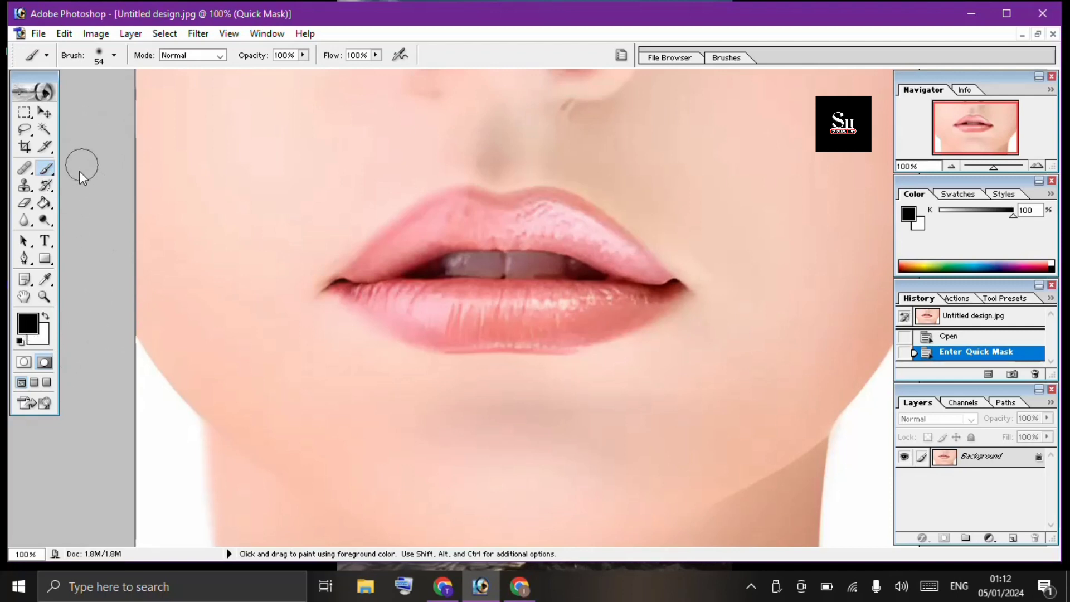
{"action": "left_click", "coordinate": [113, 61]}
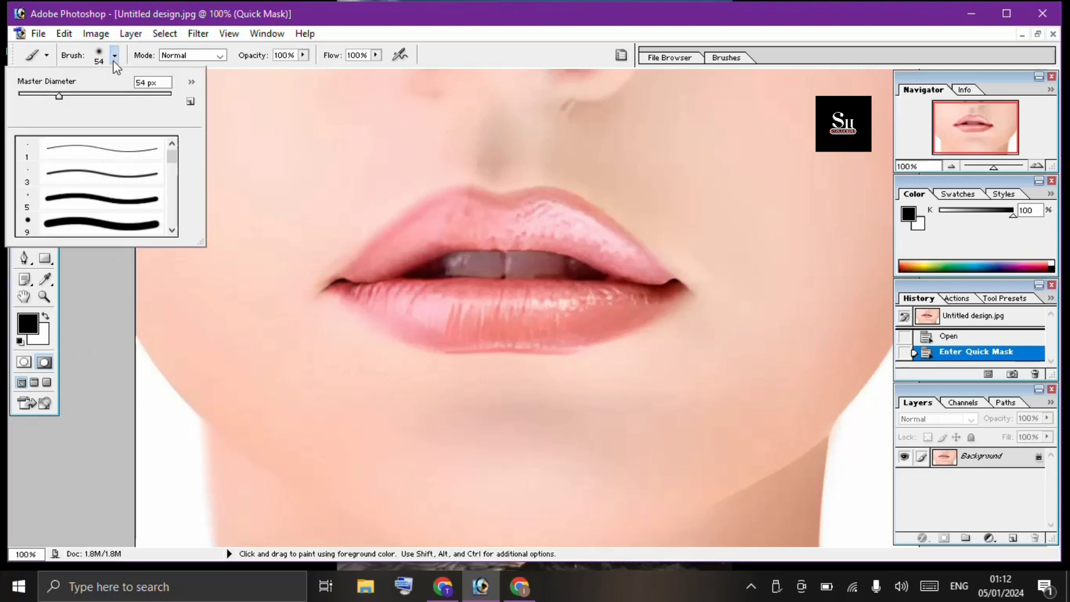
{"action": "left_click", "coordinate": [113, 61]}
{"action": "left_click", "coordinate": [113, 60]}
{"action": "left_click", "coordinate": [113, 60]}
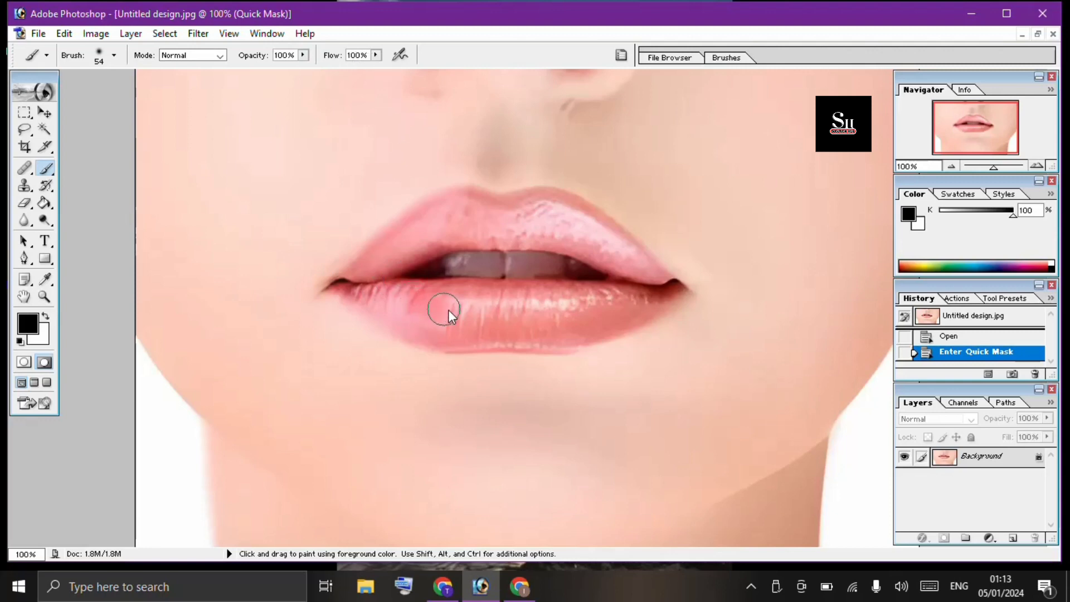
Paint the Quick Mask over the entire lower lip, from corner to corner, with the soft brush
{"action": "left_click_drag", "start_coordinate": [559, 314], "coordinate": [663, 295]}
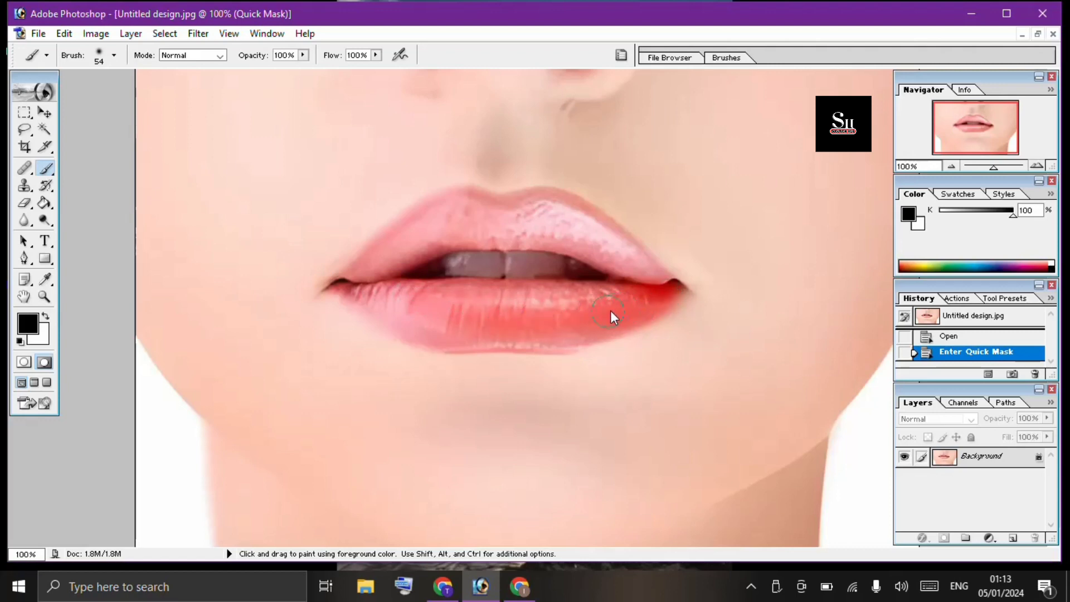
{"action": "left_click_drag", "start_coordinate": [574, 305], "coordinate": [593, 305]}
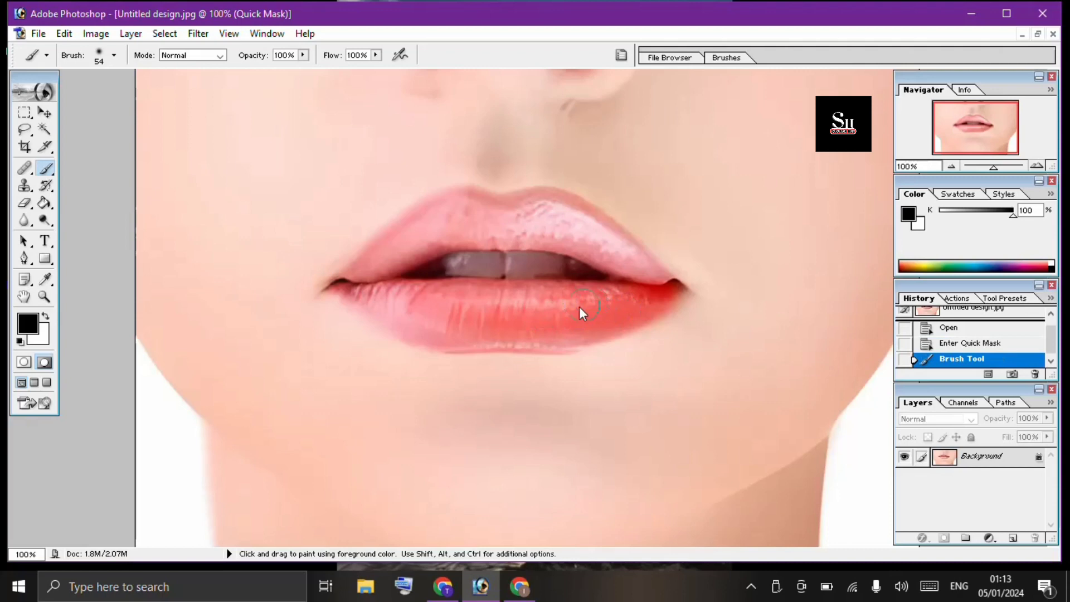
{"action": "mouse_move", "coordinate": [511, 323]}
{"action": "left_mouse_down"}
{"action": "mouse_move", "coordinate": [396, 313]}
{"action": "mouse_move", "coordinate": [370, 299]}
{"action": "mouse_move", "coordinate": [444, 295]}
{"action": "left_mouse_up"}
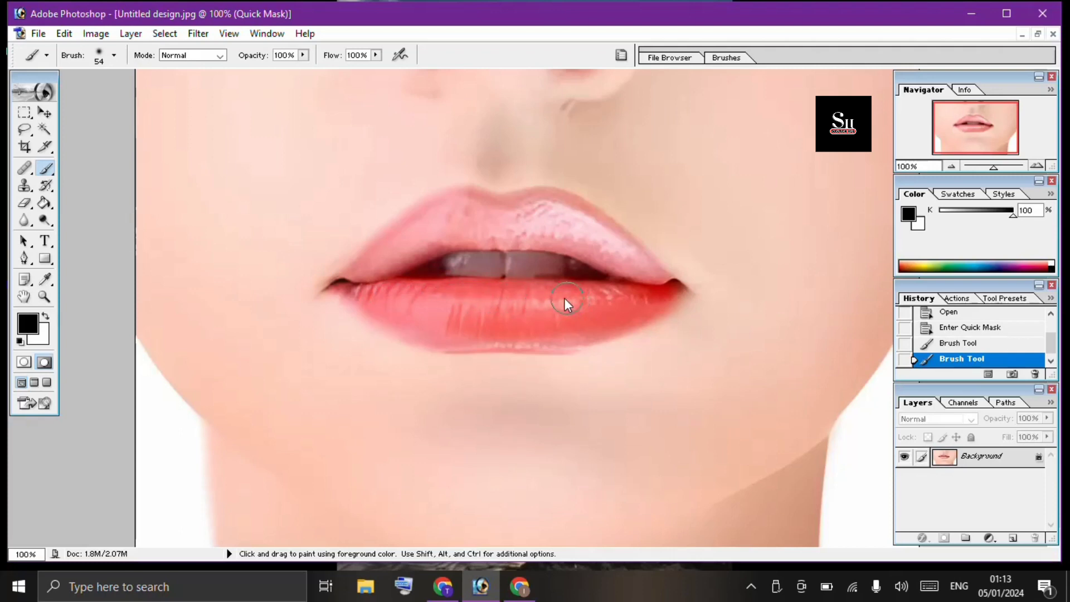
{"action": "mouse_move", "coordinate": [440, 326]}
{"action": "left_mouse_down"}
{"action": "mouse_move", "coordinate": [396, 325]}
{"action": "mouse_move", "coordinate": [409, 329]}
{"action": "left_mouse_up"}
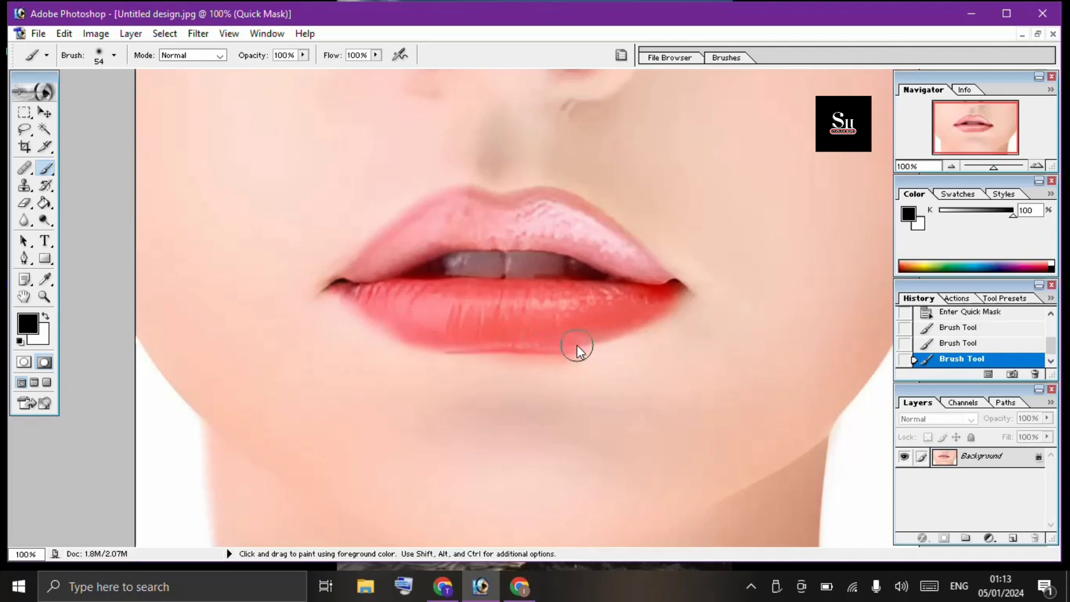
{"action": "left_click", "coordinate": [675, 291]}
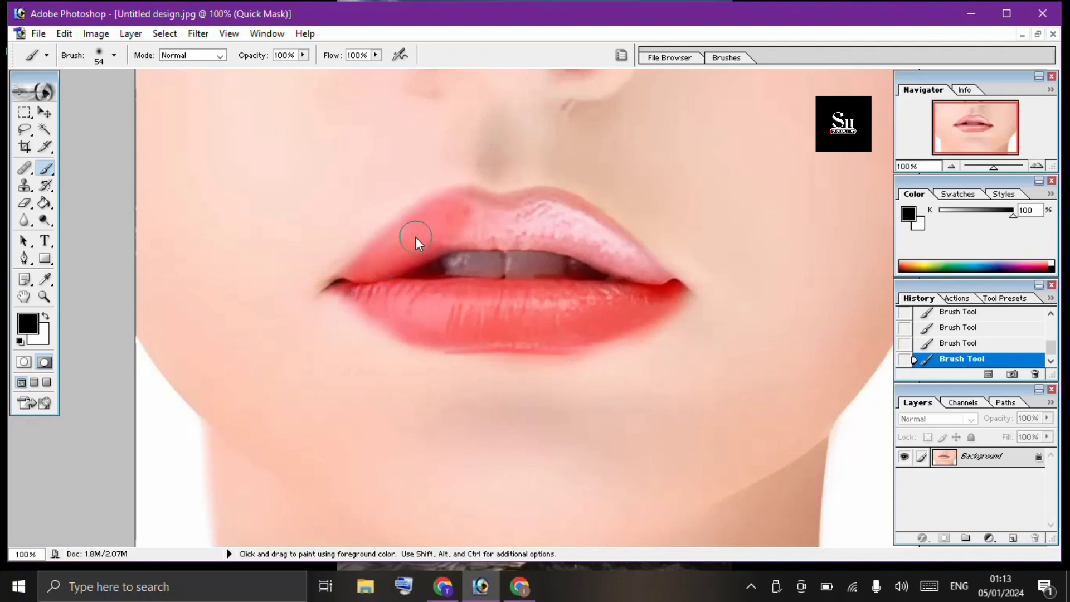
Paint the Quick Mask across the upper lip, leaving the teeth unmasked
{"action": "mouse_move", "coordinate": [416, 237]}
{"action": "left_mouse_down"}
{"action": "mouse_move", "coordinate": [524, 221]}
{"action": "mouse_move", "coordinate": [562, 234]}
{"action": "left_mouse_up"}
{"action": "left_click_drag", "start_coordinate": [618, 255], "coordinate": [646, 272]}
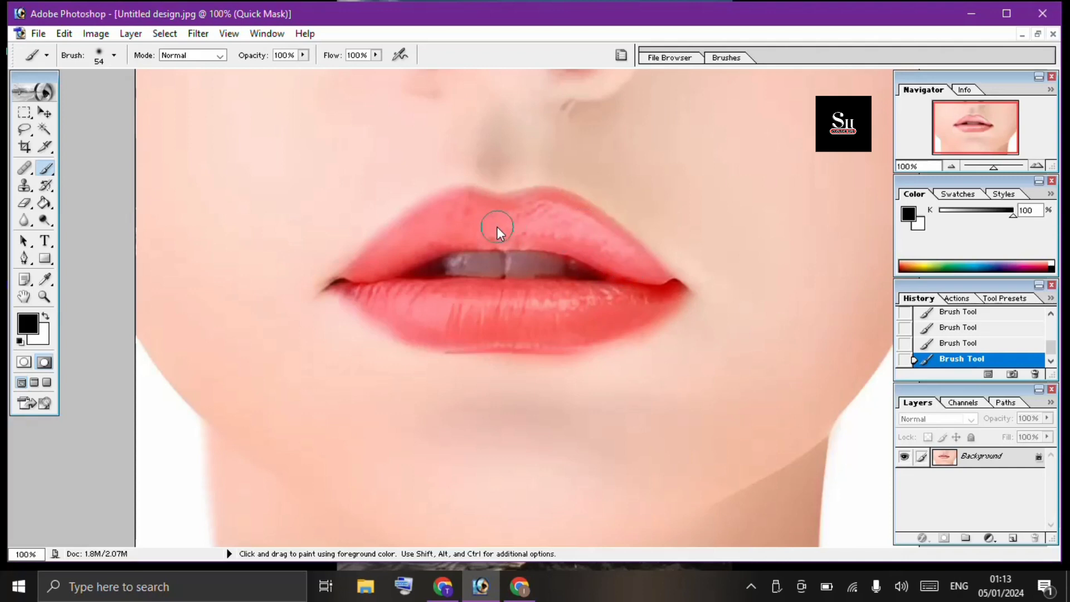
{"action": "left_click_drag", "start_coordinate": [511, 237], "coordinate": [533, 242]}
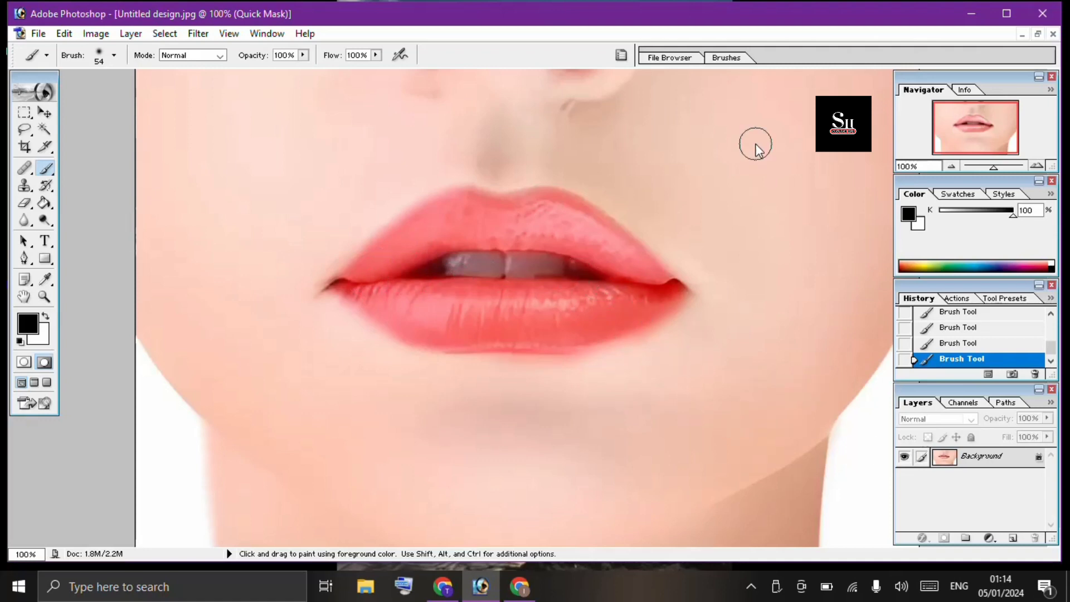
Exit Quick Mask mode and invert the selection so that only the lips are selected
{"action": "key", "text": "q"}
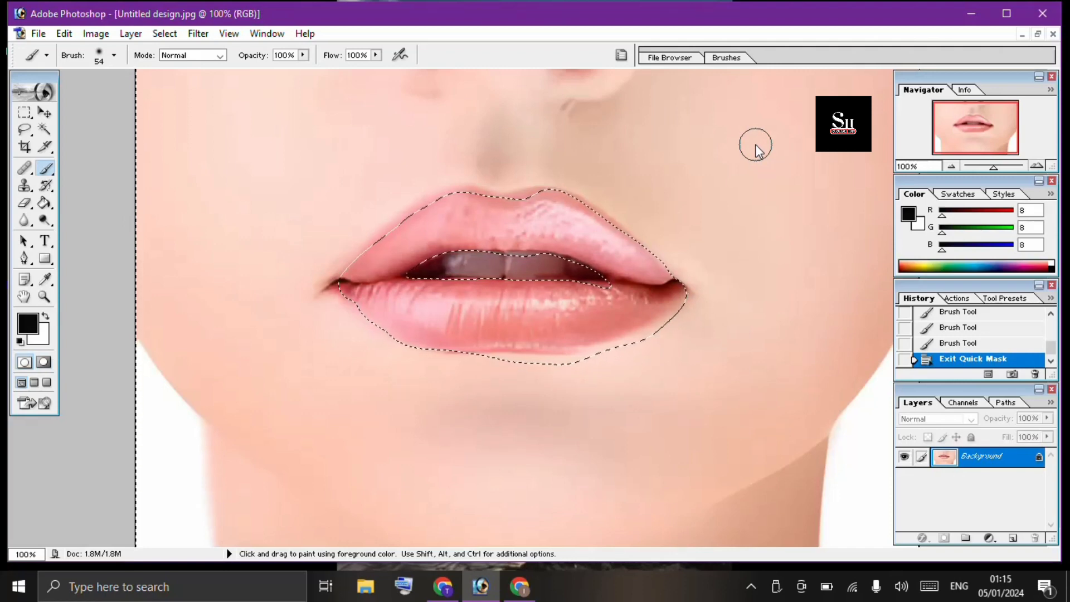
{"action": "key", "text": "ctrl"}
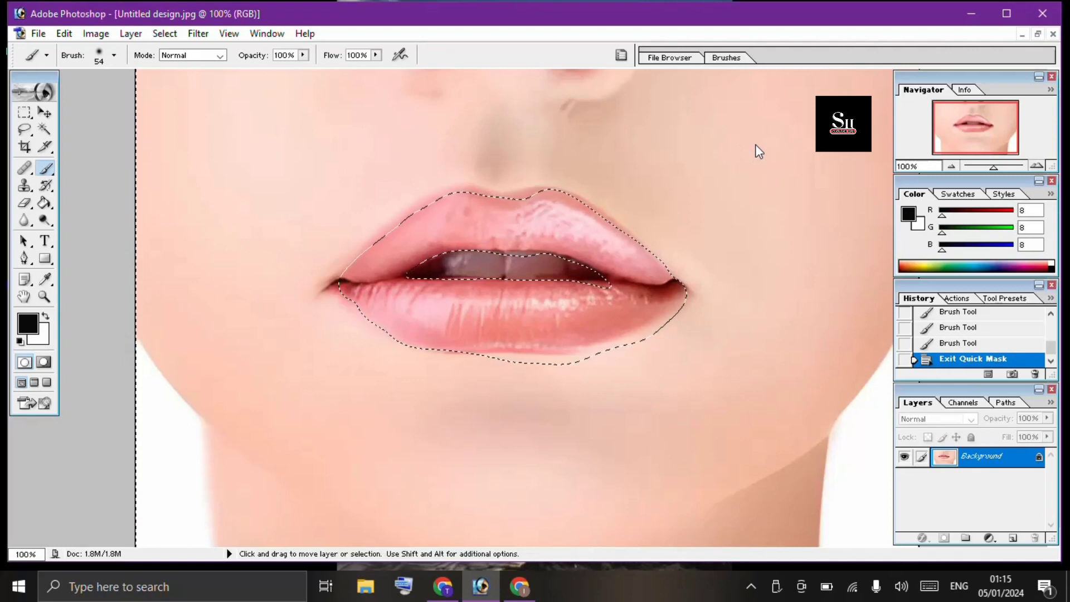
{"action": "key", "text": "shift"}
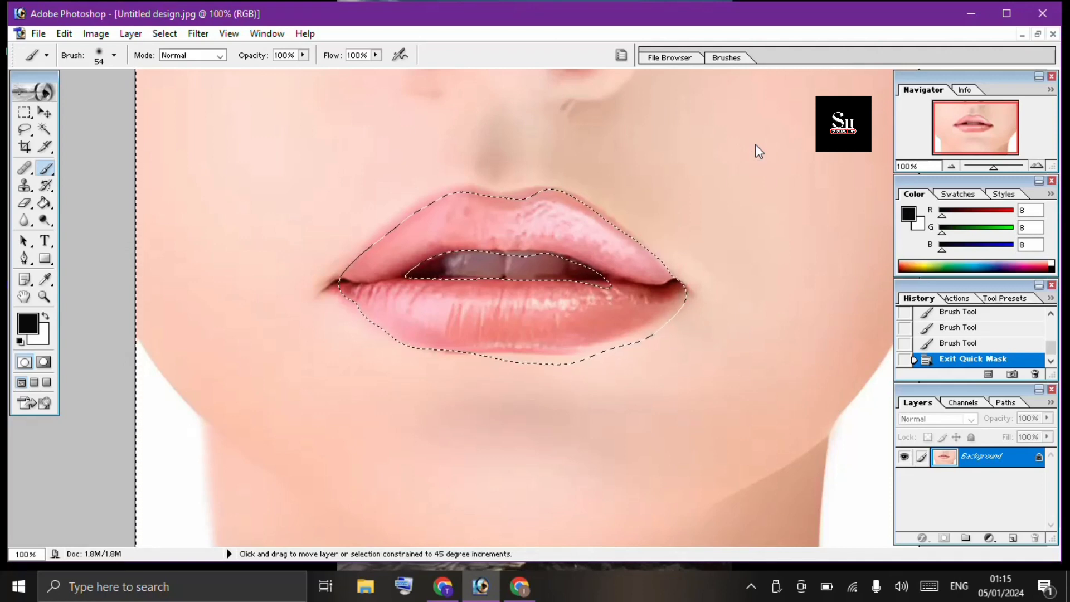
{"action": "key", "text": "ctrl+shift+i"}
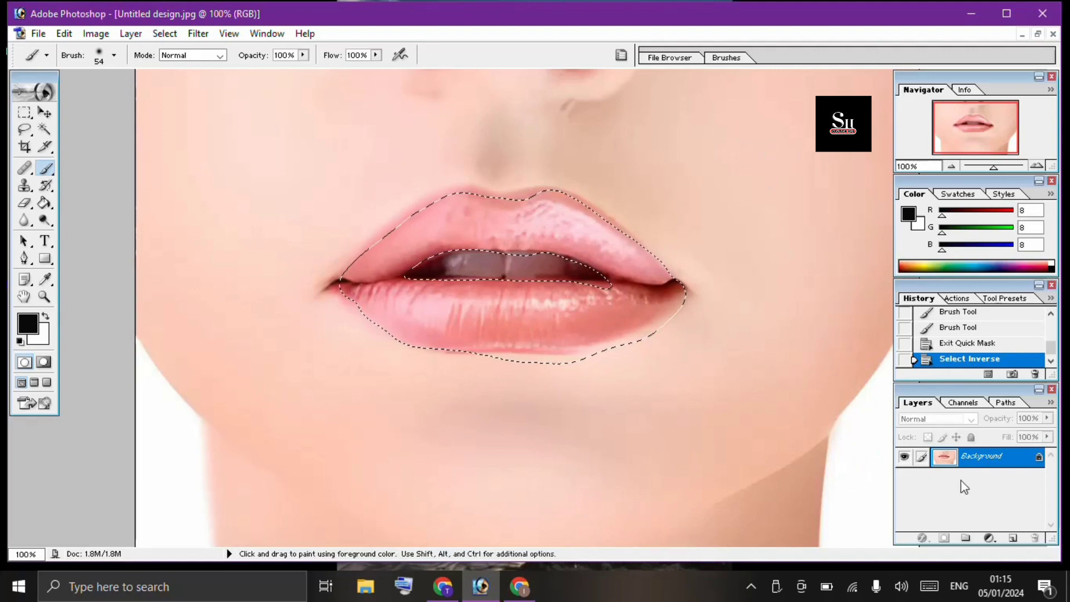
Add a Solid Color fill layer in red F80B0B over the lips and set its blending mode to Soft Light
{"action": "left_click", "coordinate": [989, 540]}
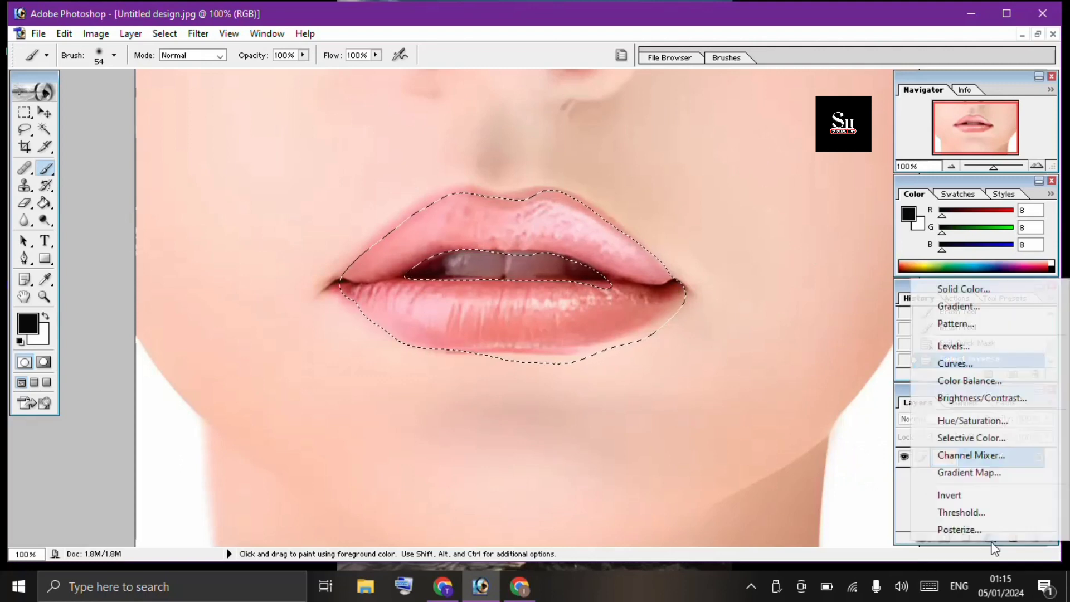
{"action": "left_click", "coordinate": [954, 289]}
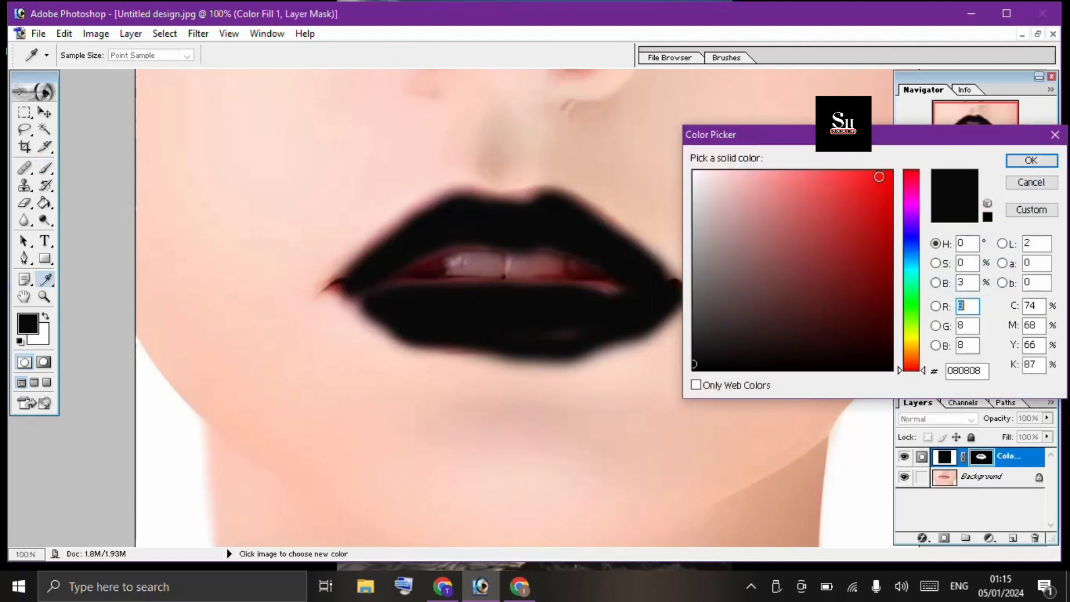
{"action": "left_click", "coordinate": [884, 176]}
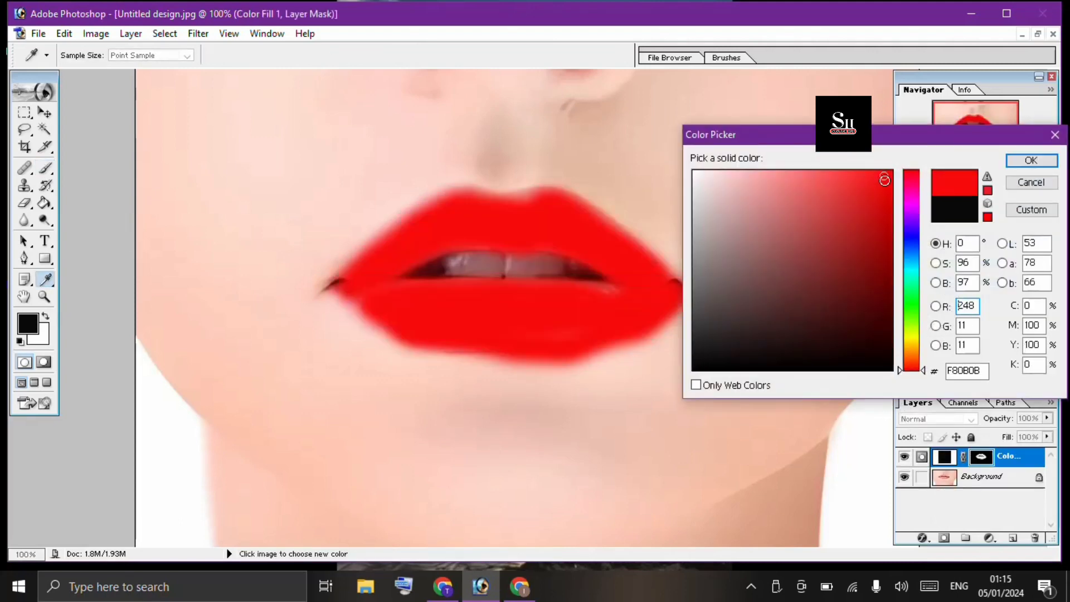
{"action": "left_click", "coordinate": [1031, 160]}
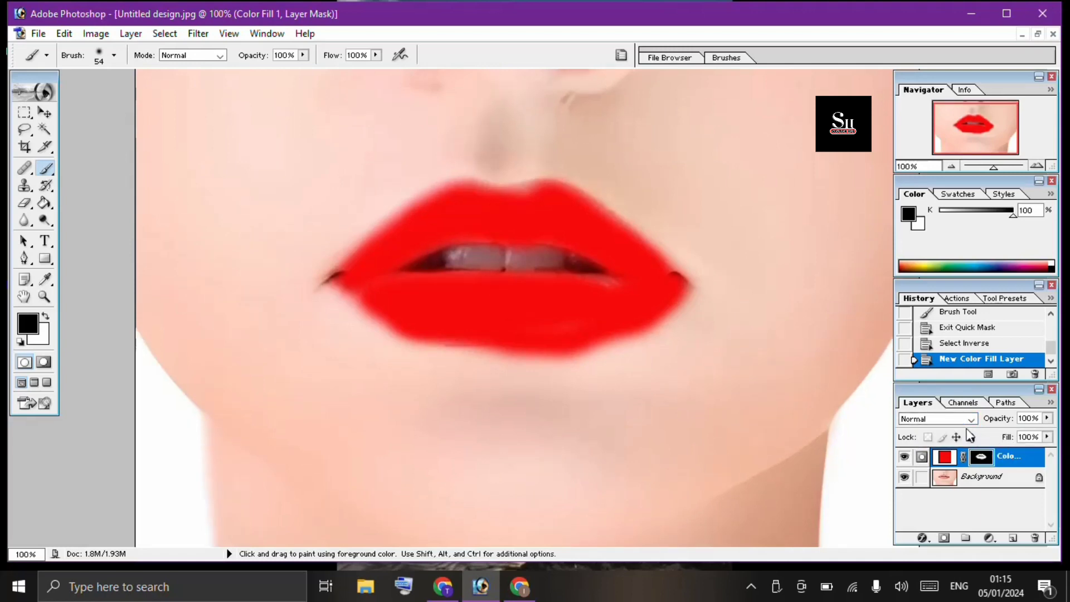
{"action": "left_click", "coordinate": [970, 419]}
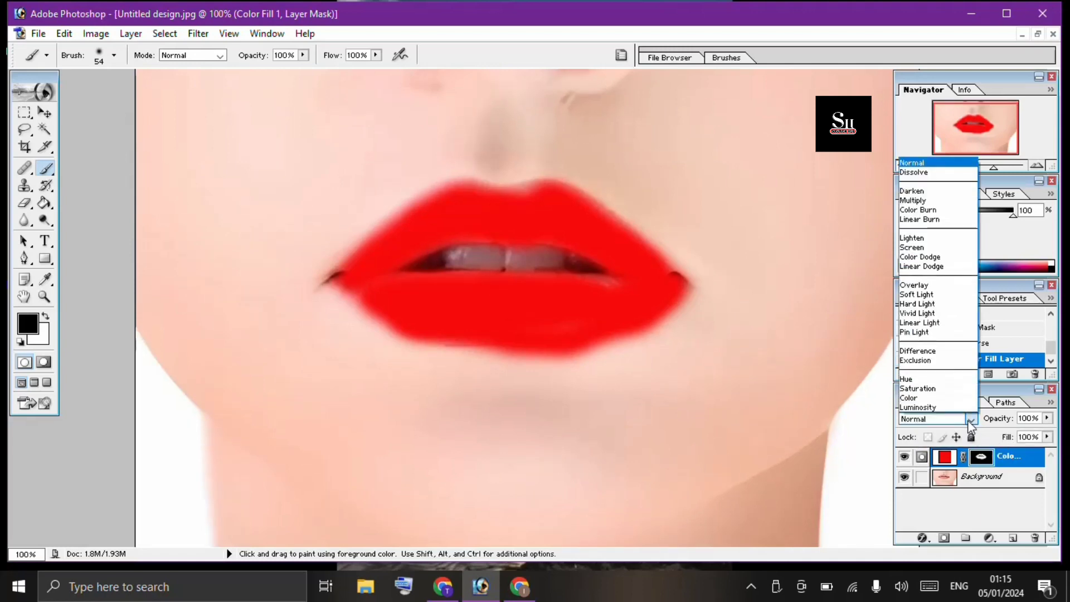
{"action": "left_click", "coordinate": [914, 297]}
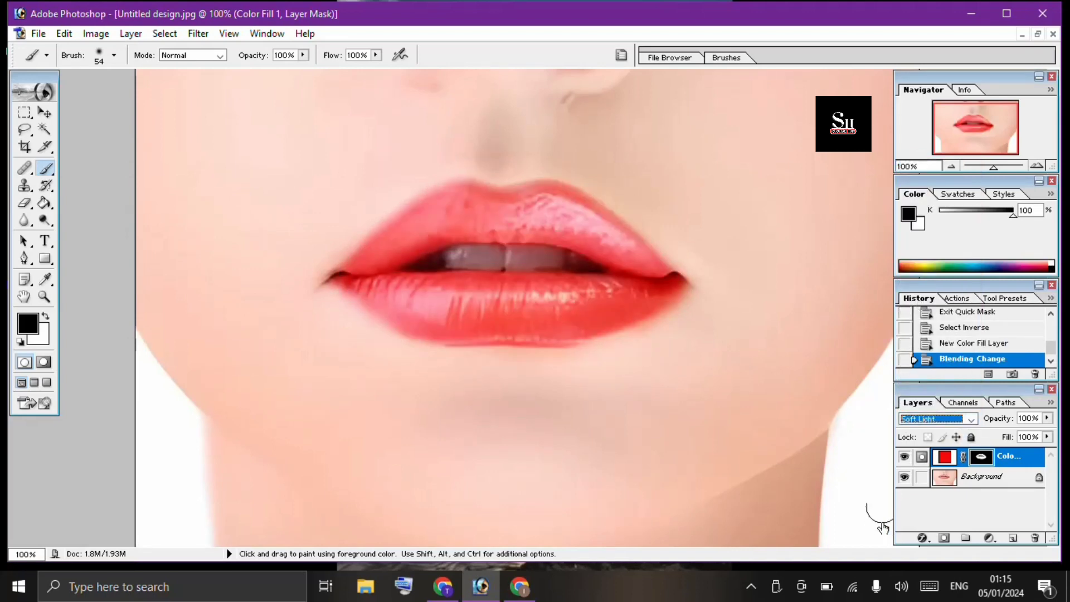
Reopen the lips' Solid Color fill for editing and darken its red to BB0909
{"action": "double_click", "coordinate": [943, 458]}
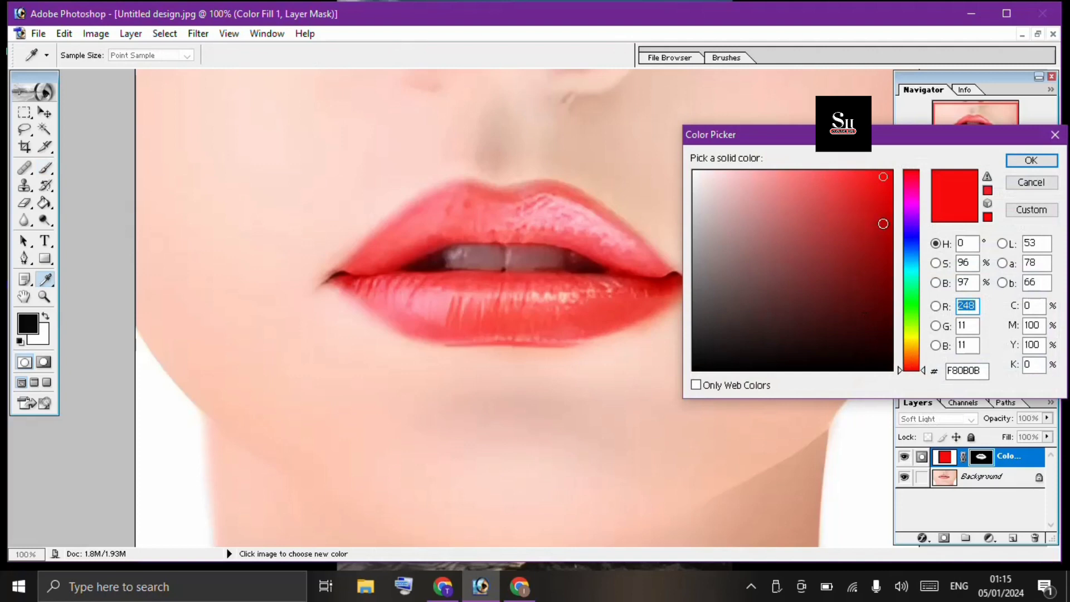
{"action": "left_click", "coordinate": [882, 223]}
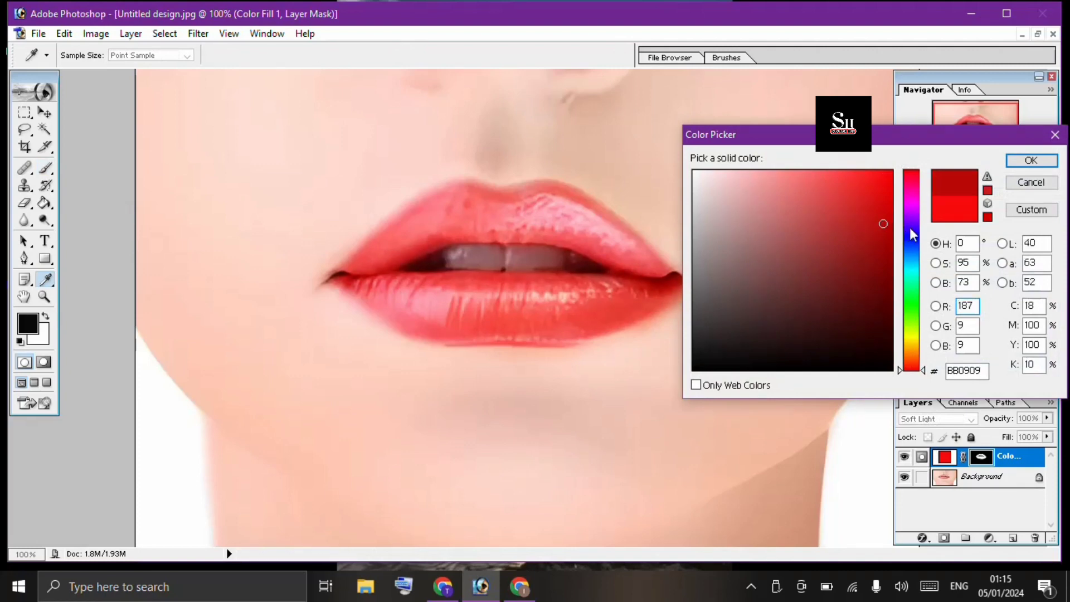
Try magenta, blue, green, yellow and orange-red hues for the lips' fill color at the same saturation and brightness
{"action": "left_click", "coordinate": [911, 200]}
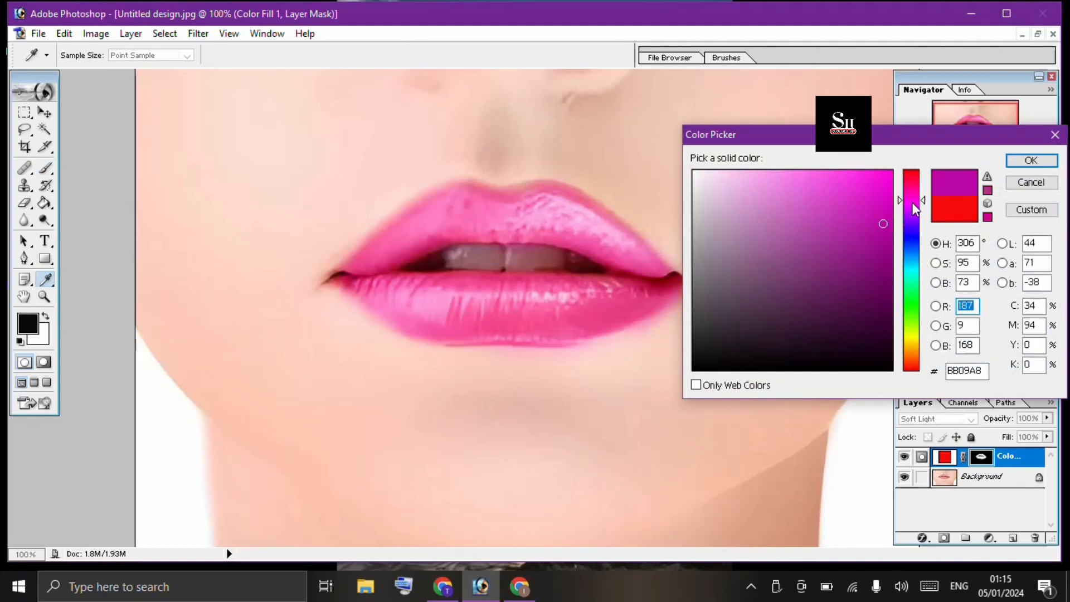
{"action": "left_click", "coordinate": [913, 229]}
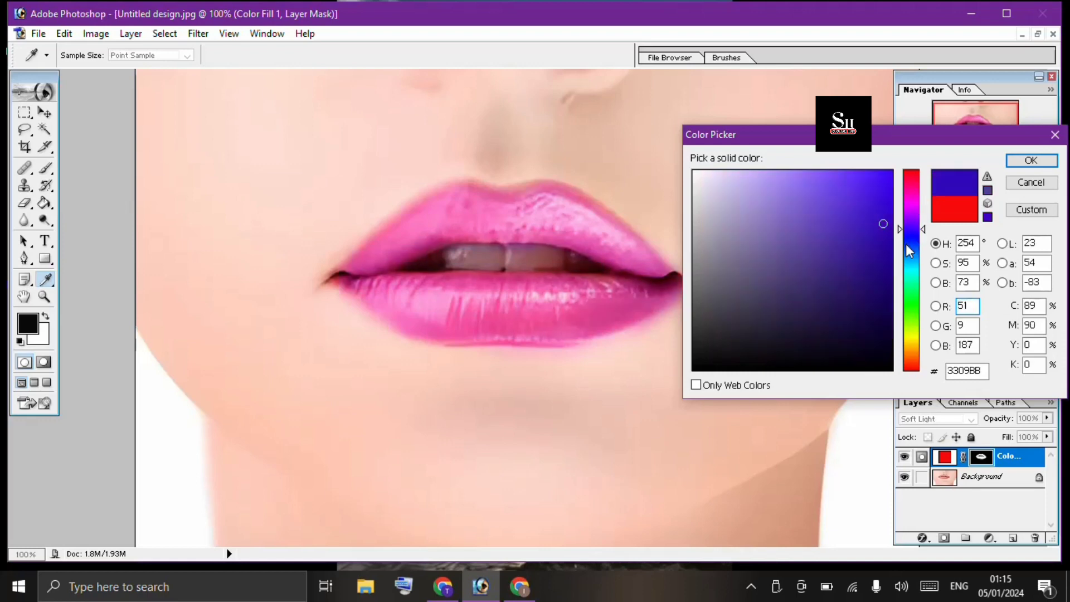
{"action": "left_click", "coordinate": [906, 244]}
{"action": "left_click", "coordinate": [911, 257]}
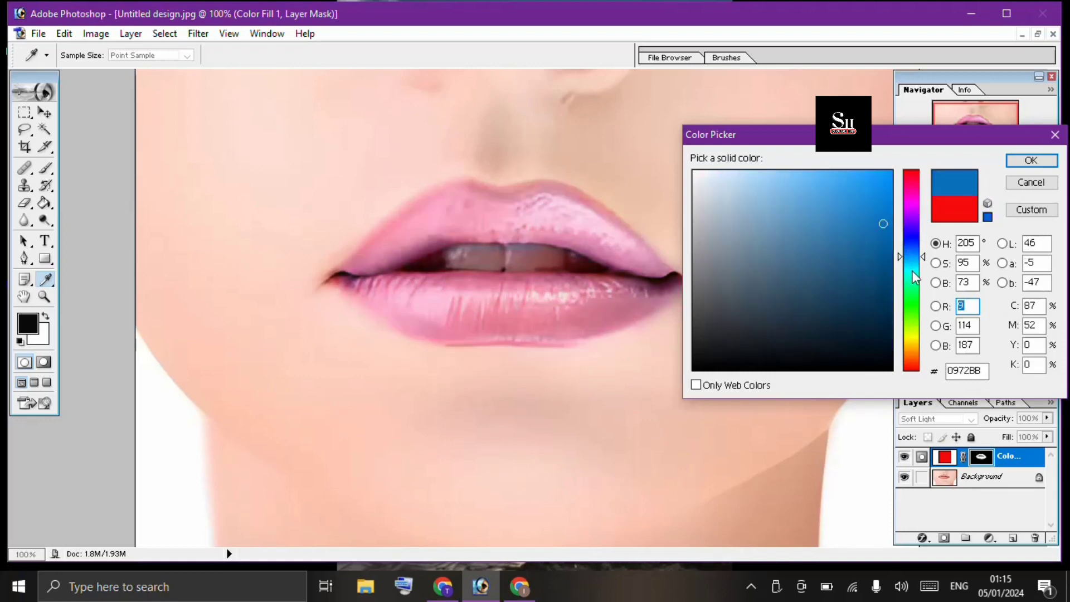
{"action": "left_click", "coordinate": [912, 270]}
{"action": "left_click", "coordinate": [916, 287]}
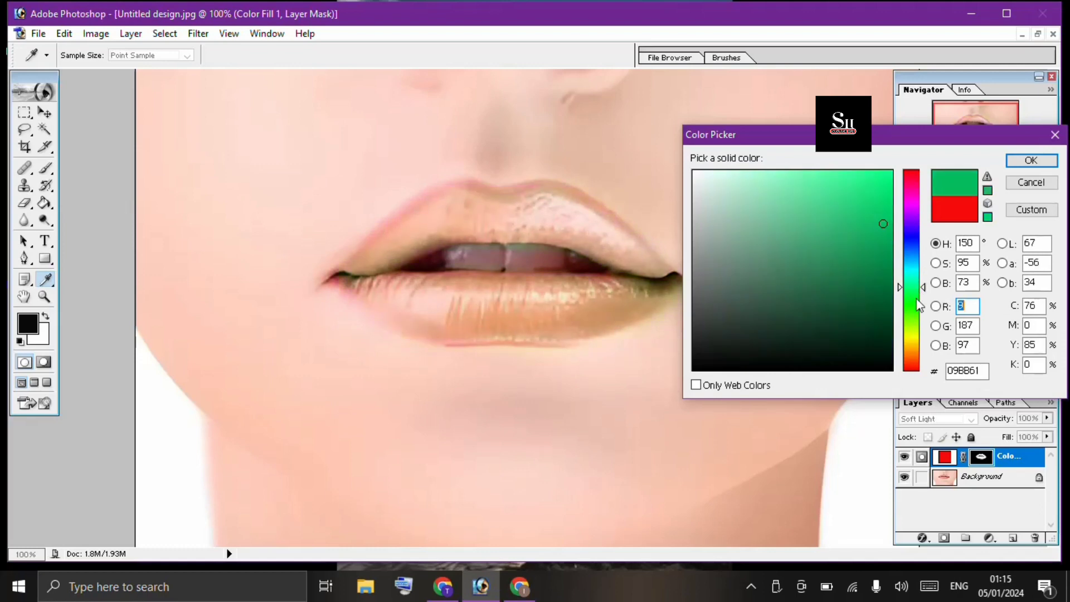
{"action": "left_click", "coordinate": [916, 304]}
{"action": "left_click", "coordinate": [909, 322]}
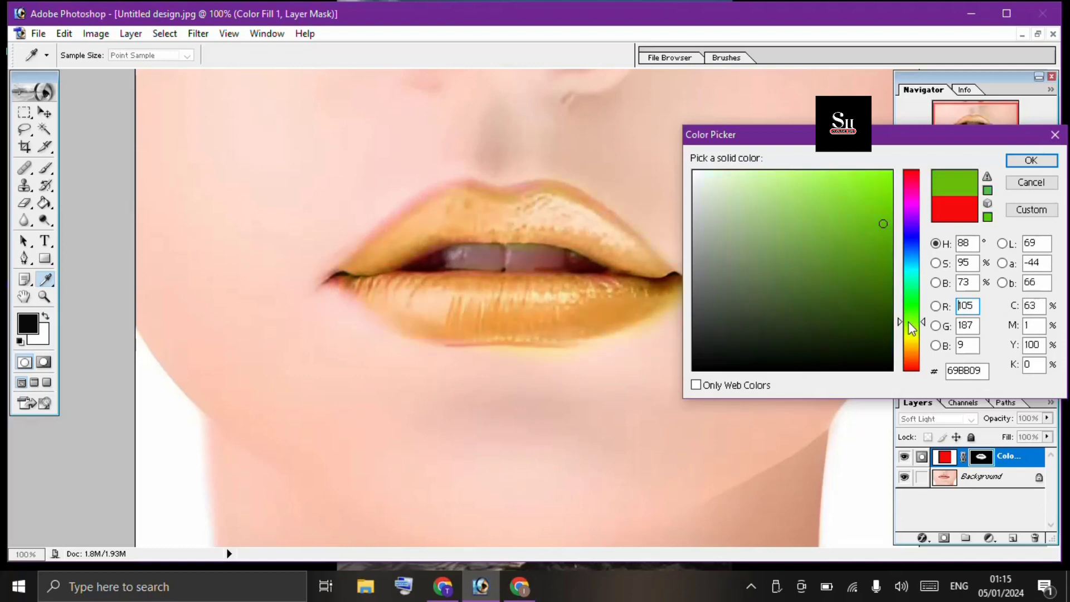
{"action": "left_click", "coordinate": [912, 334]}
{"action": "left_click", "coordinate": [913, 346]}
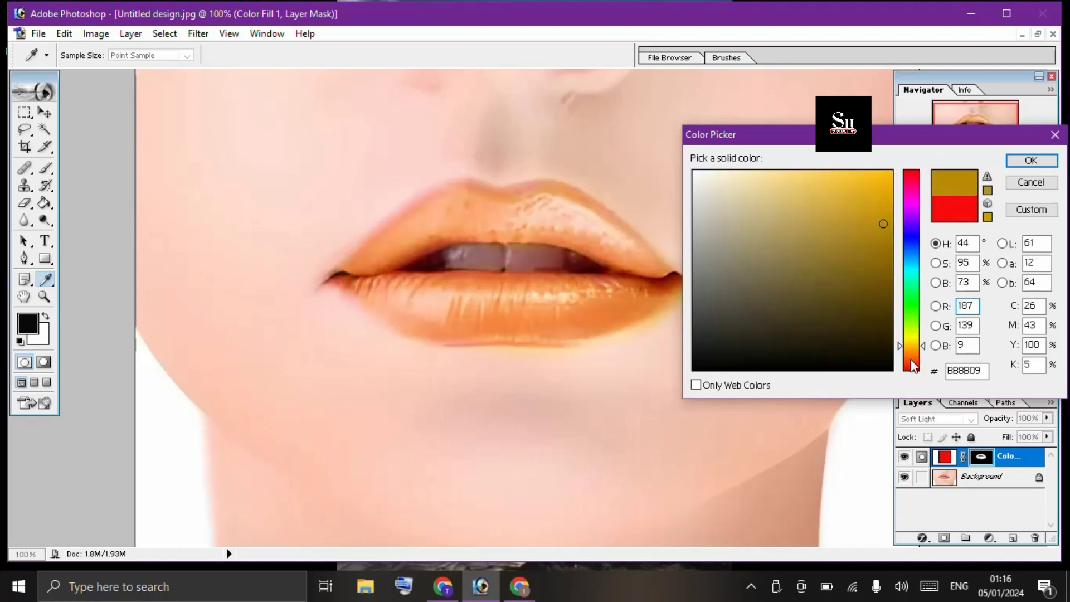
{"action": "left_click", "coordinate": [912, 356]}
{"action": "left_click", "coordinate": [912, 364]}
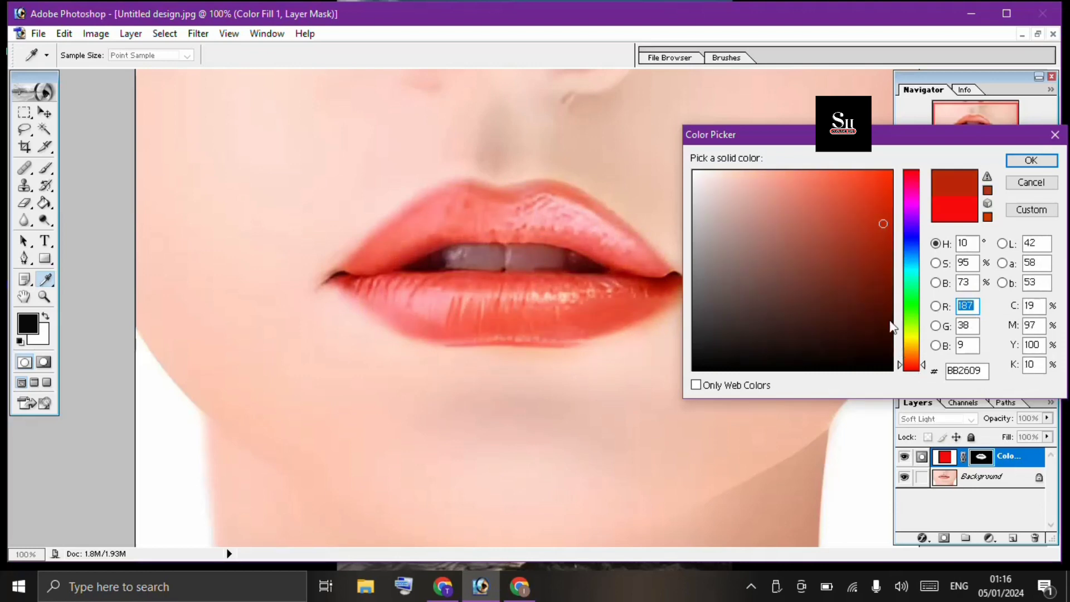
Set the lips' fill color to magenta BB09AC and view the whole portrait at 50% zoom
{"action": "left_click", "coordinate": [910, 201]}
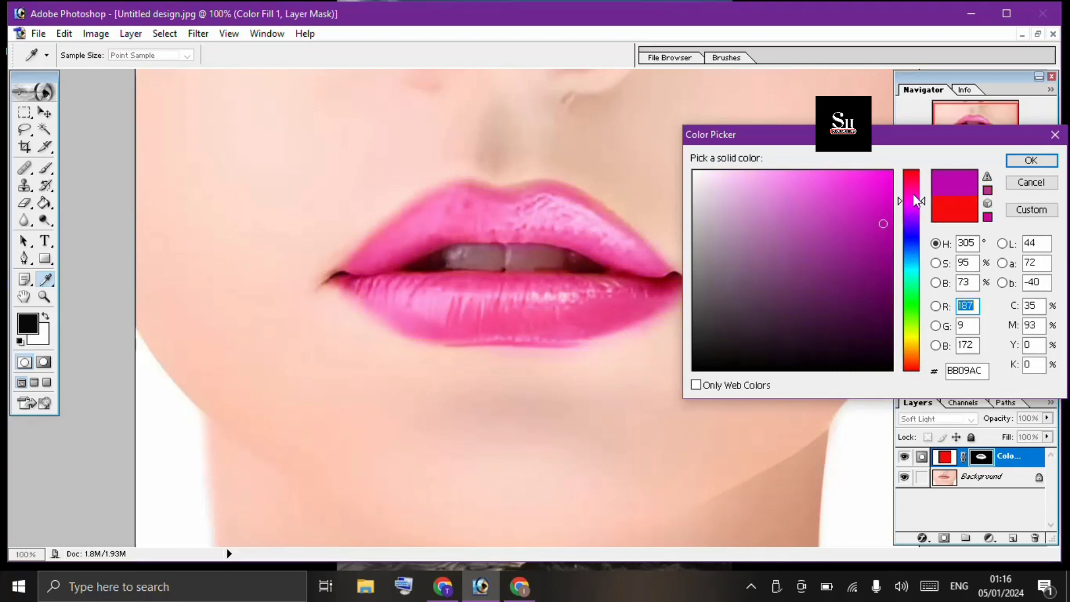
{"action": "left_click", "coordinate": [1025, 162]}
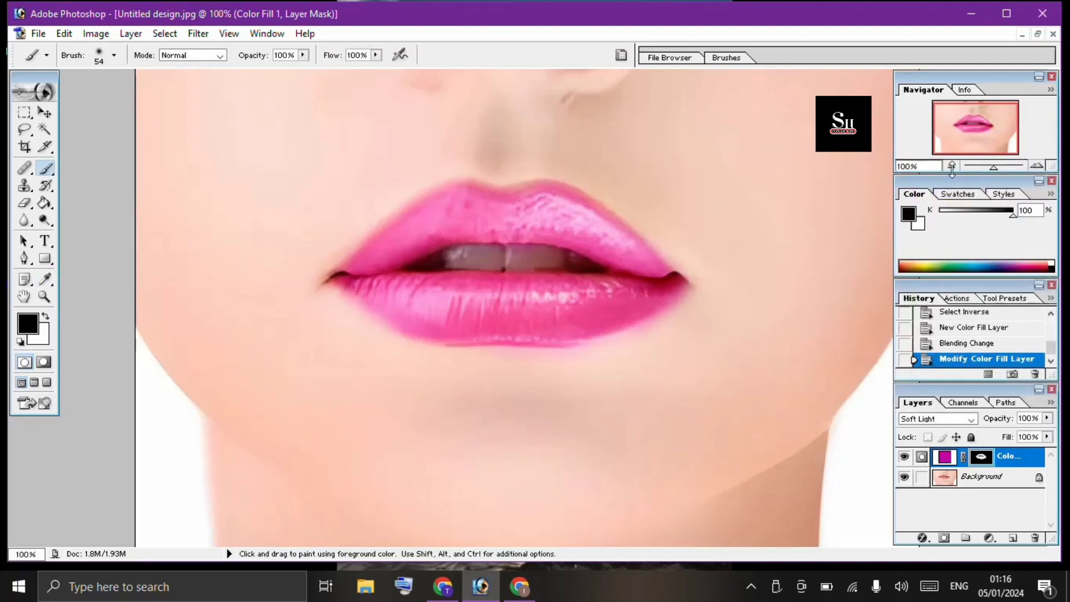
{"action": "left_click", "coordinate": [951, 167]}
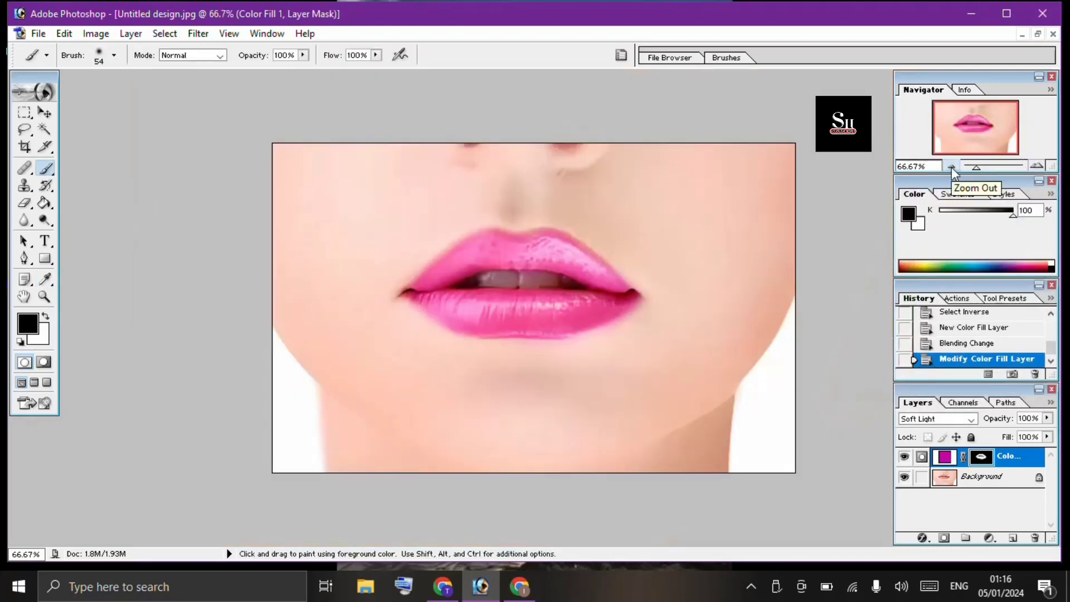
{"action": "left_click", "coordinate": [951, 167]}
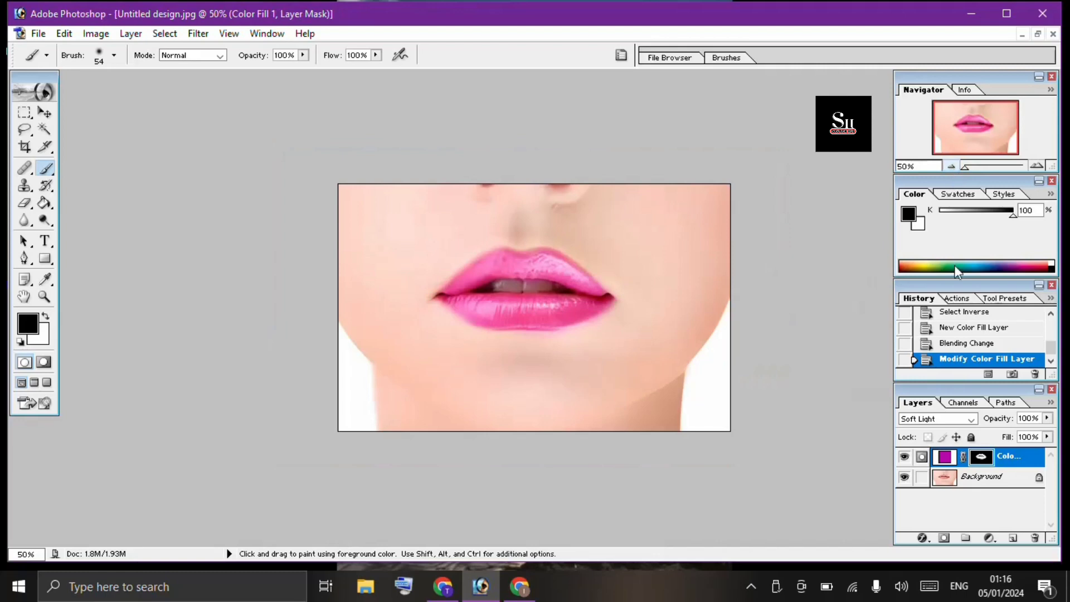